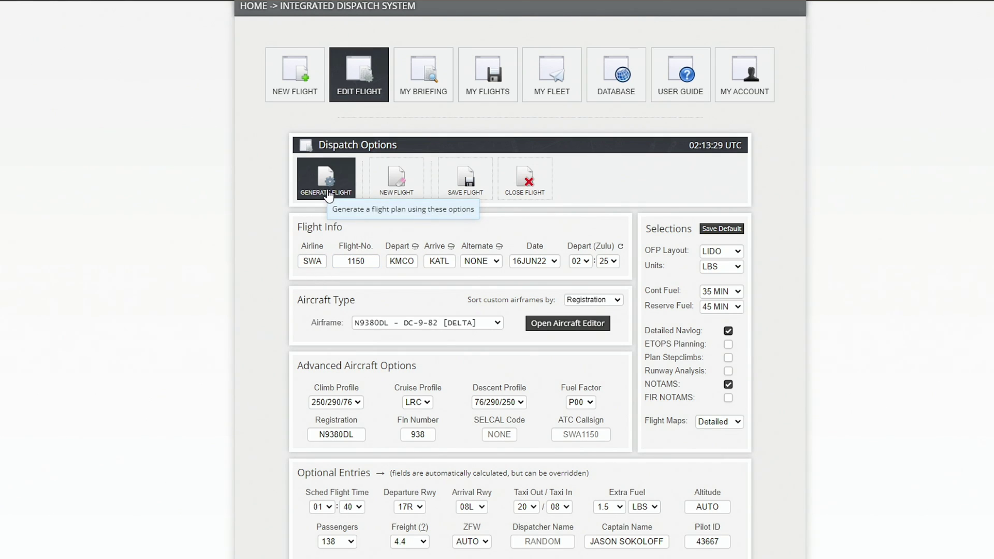
Step: Generate and confirm the KMCO–KATL briefing at FL280, then list its FMS download formats
click(327, 180)
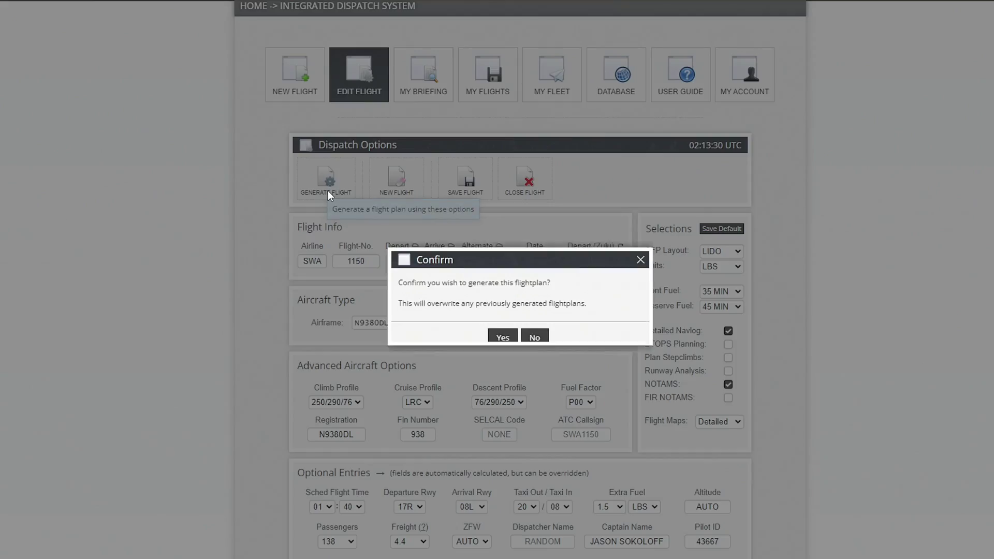
click(501, 332)
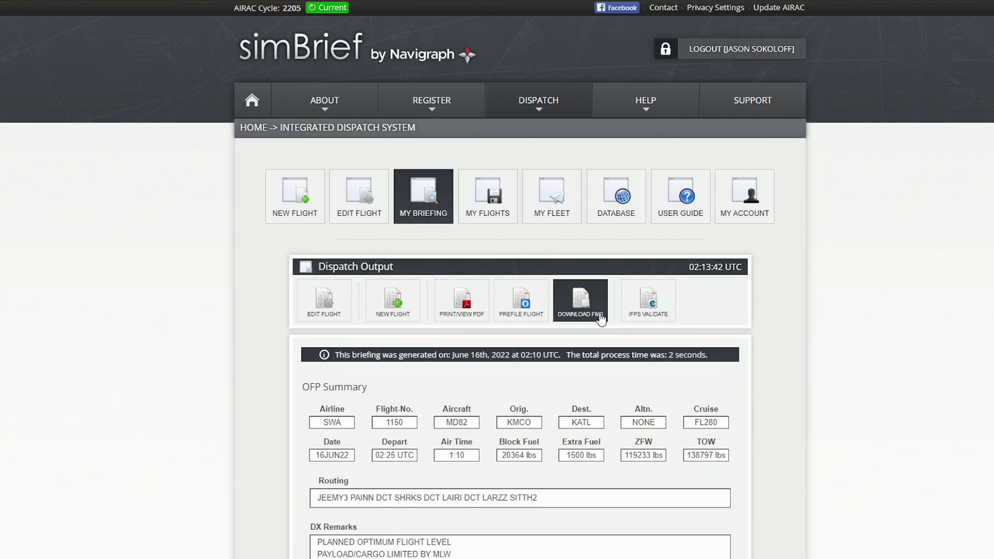
click(580, 299)
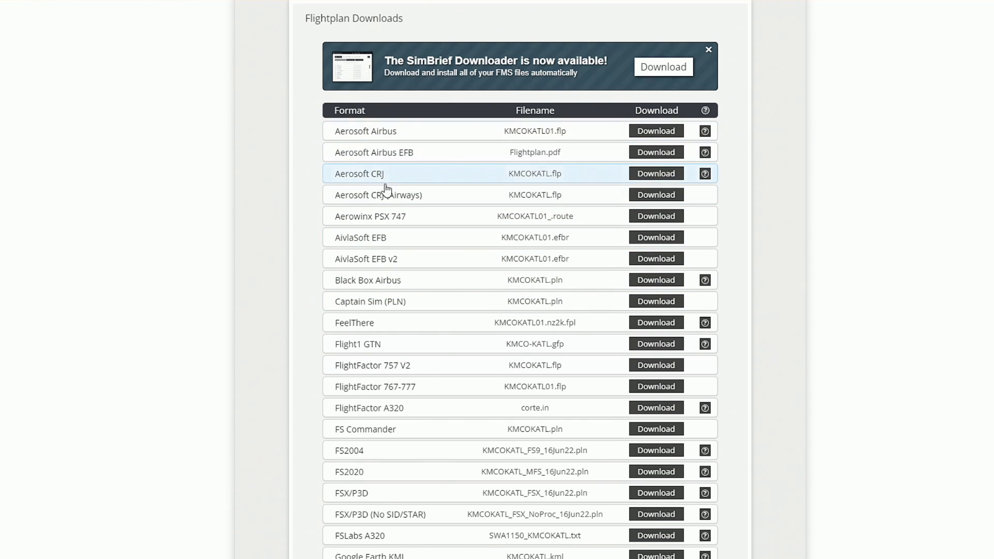
scroll(418, 281, down, 2)
scroll(418, 283, down, 2)
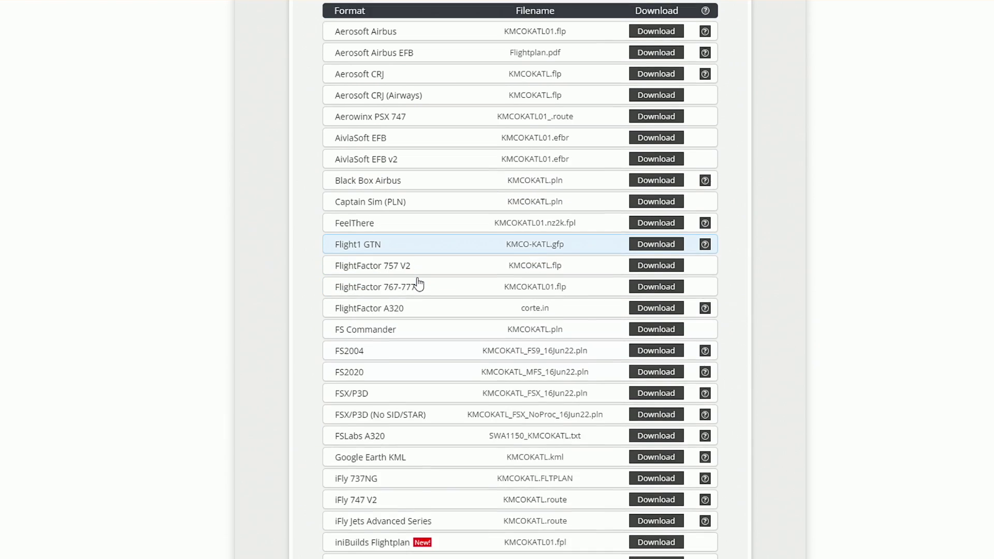
scroll(418, 282, down, 2)
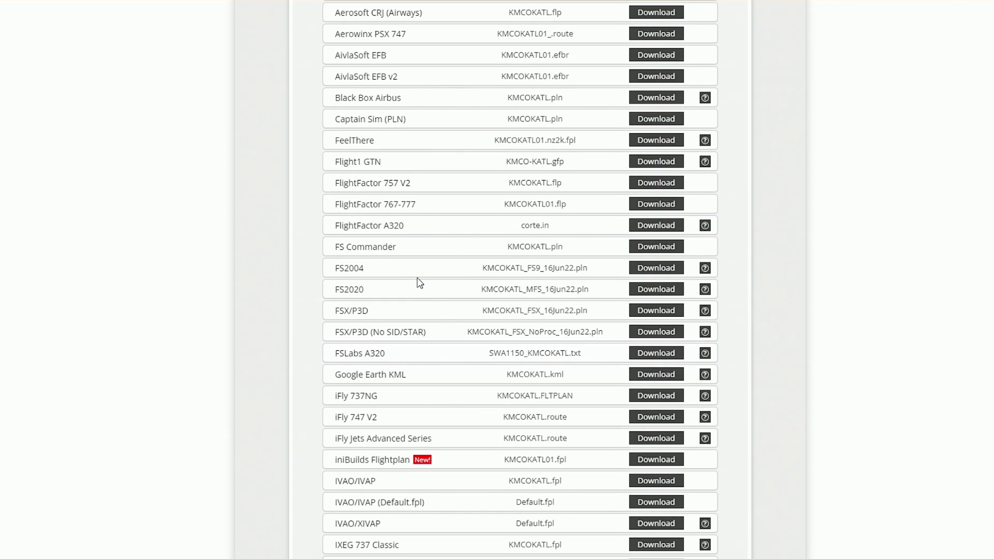
scroll(418, 281, down, 2)
scroll(418, 282, down, 2)
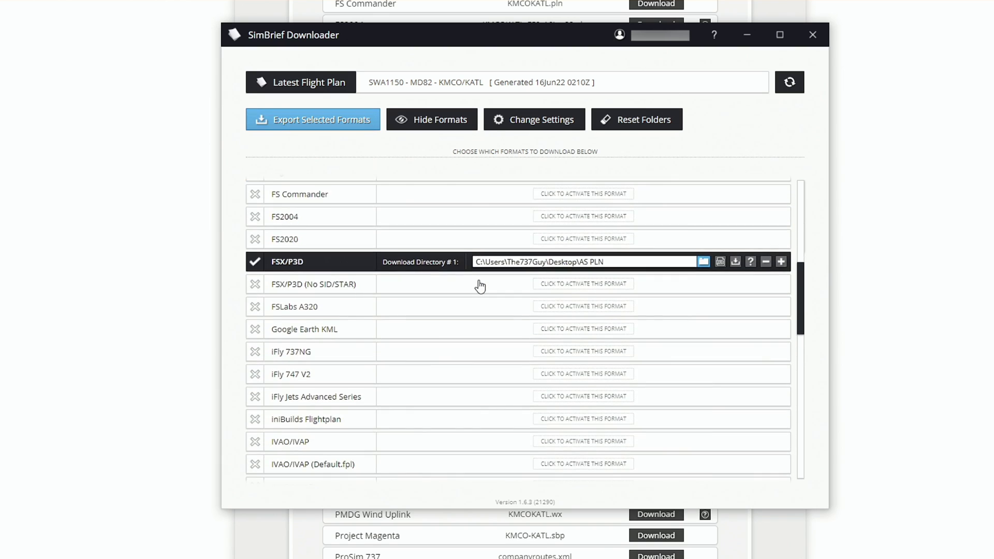
scroll(481, 286, down, 3)
scroll(481, 286, down, 4)
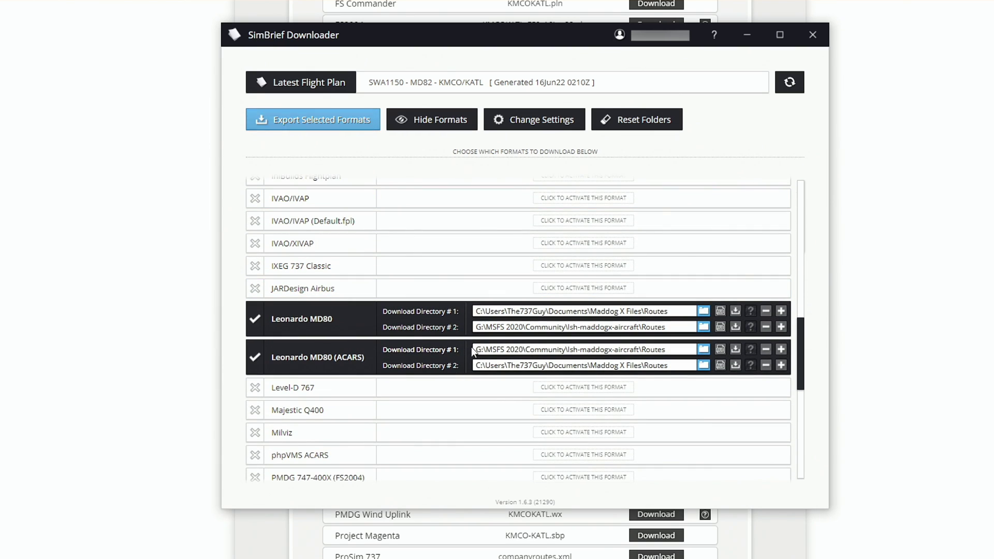
scroll(471, 349, down, 3)
scroll(471, 347, down, 2)
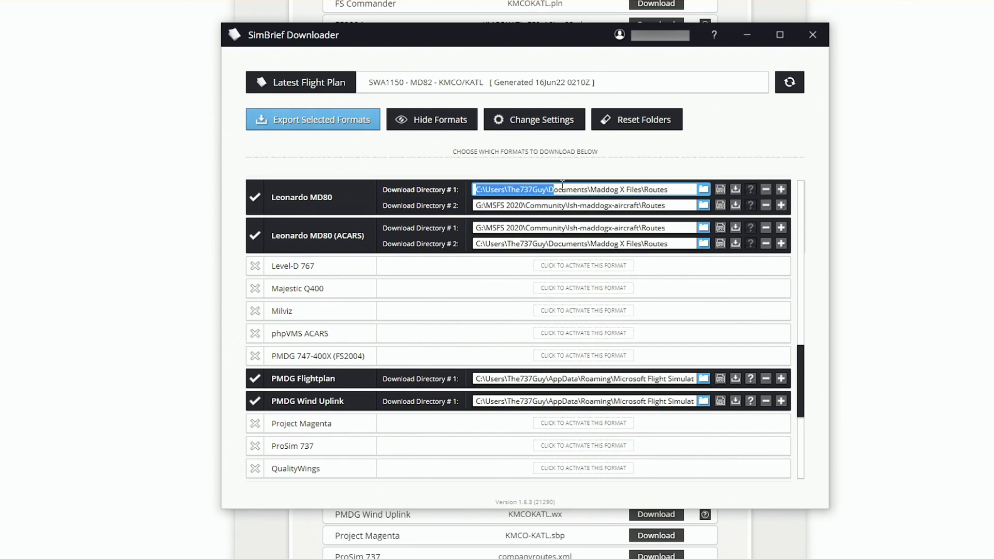
drag(561, 188, 695, 189)
scroll(675, 195, up, 2)
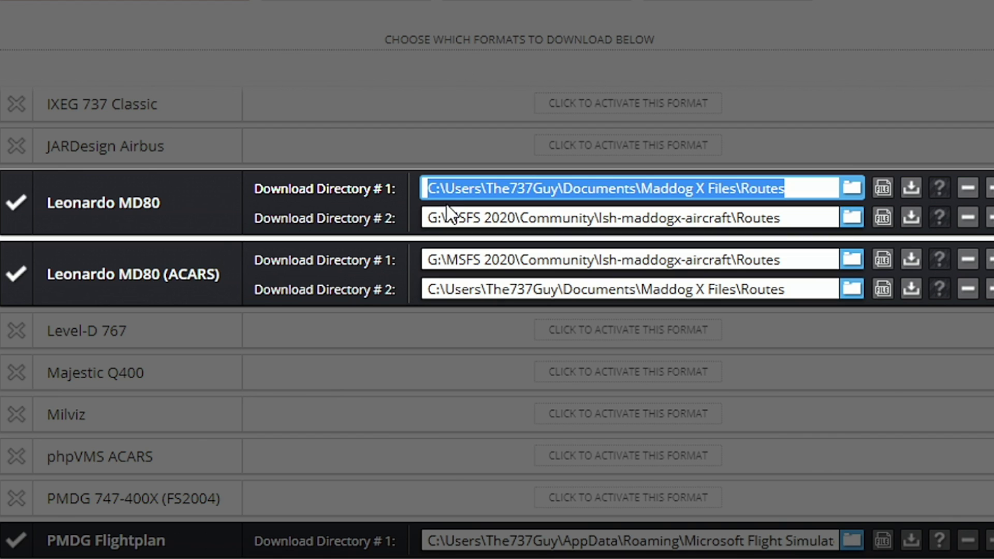
drag(425, 220, 581, 210)
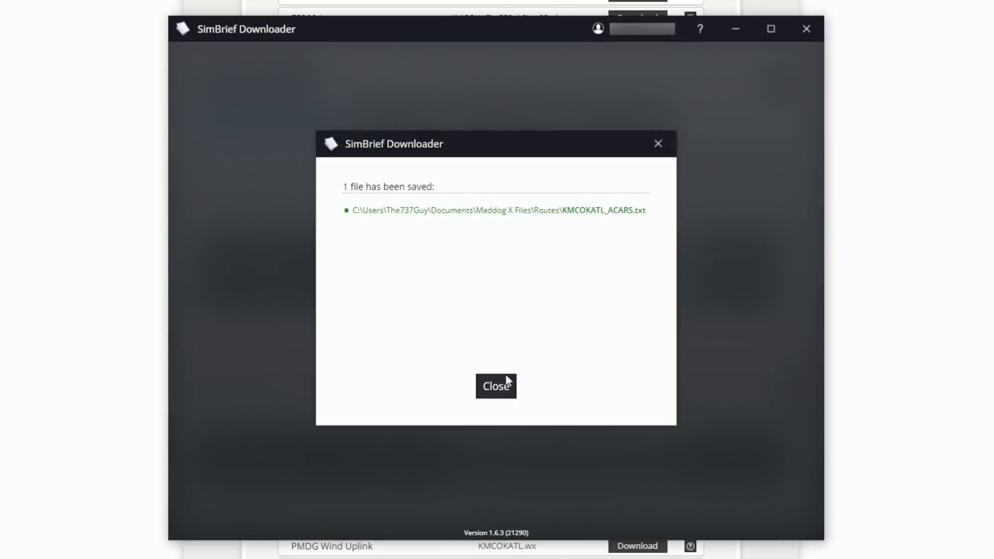
Step: Save the ACARS route file, then export the Leonardo MD80 and Leonardo MD80 (ACARS) formats
click(497, 381)
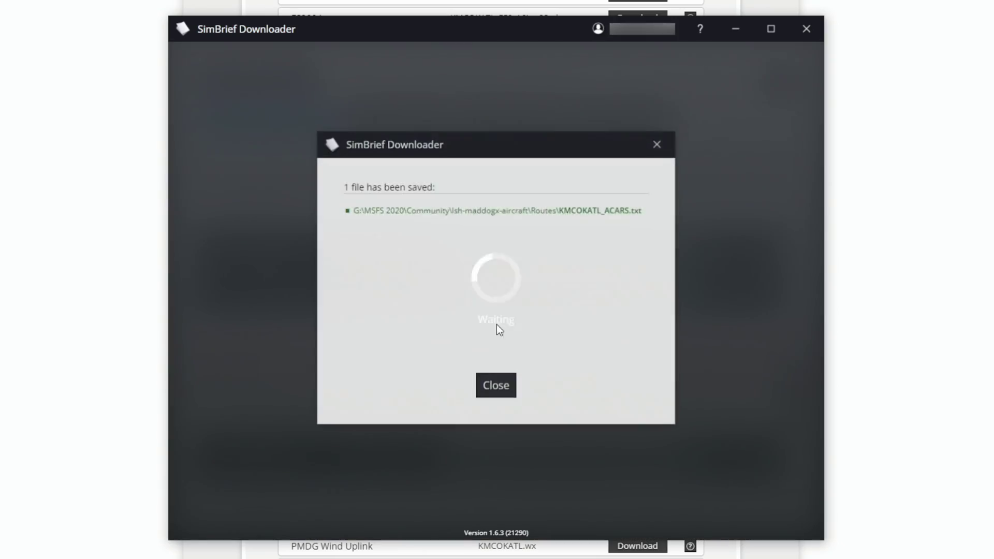
click(503, 381)
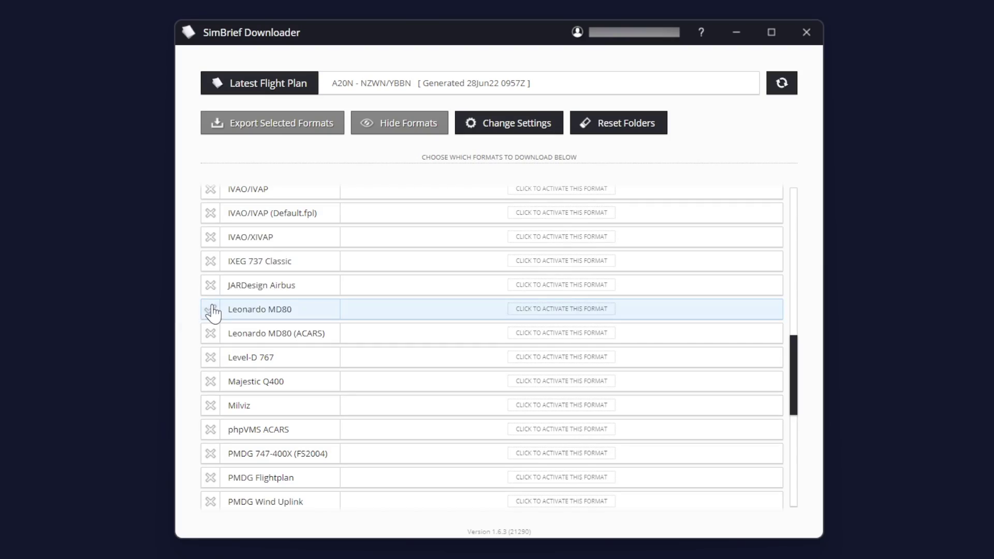
click(211, 309)
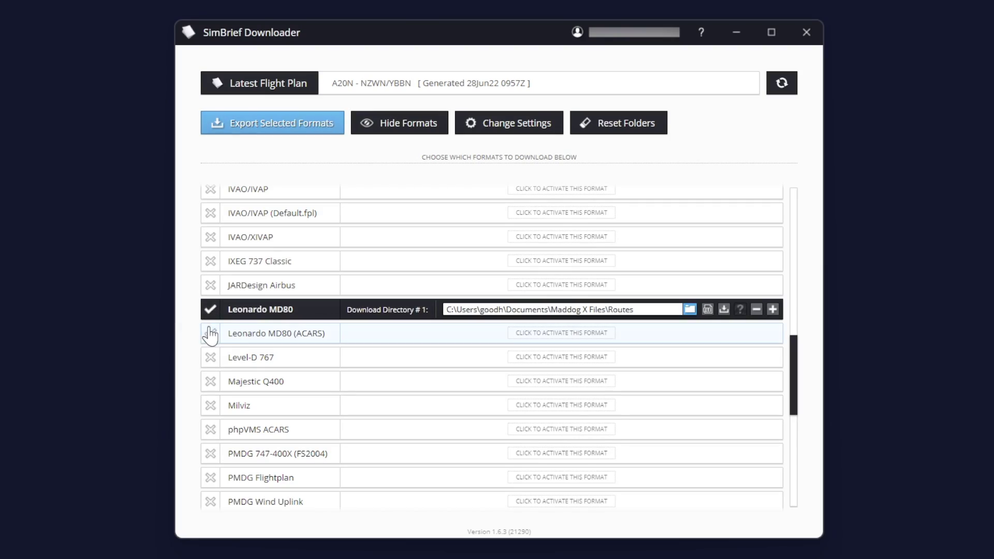
click(210, 335)
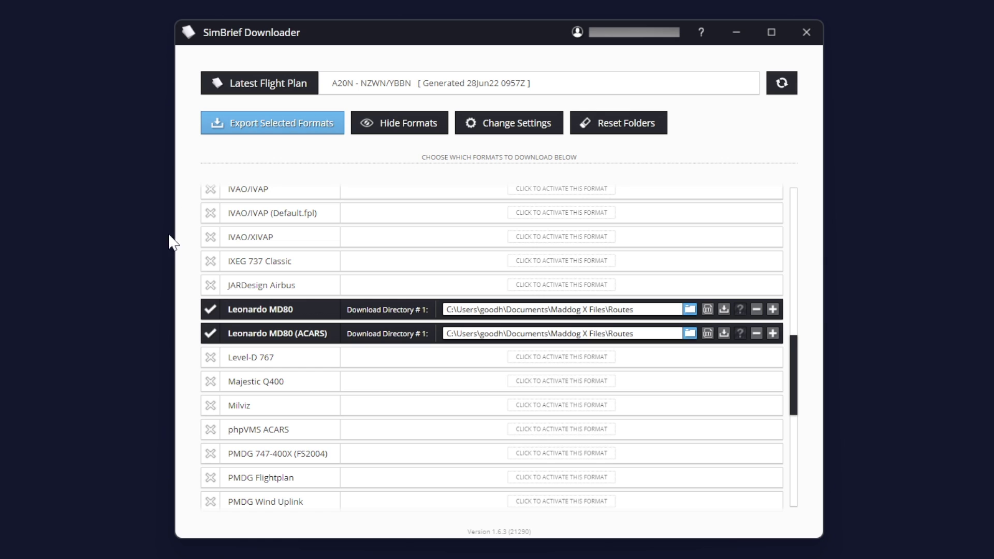
click(253, 129)
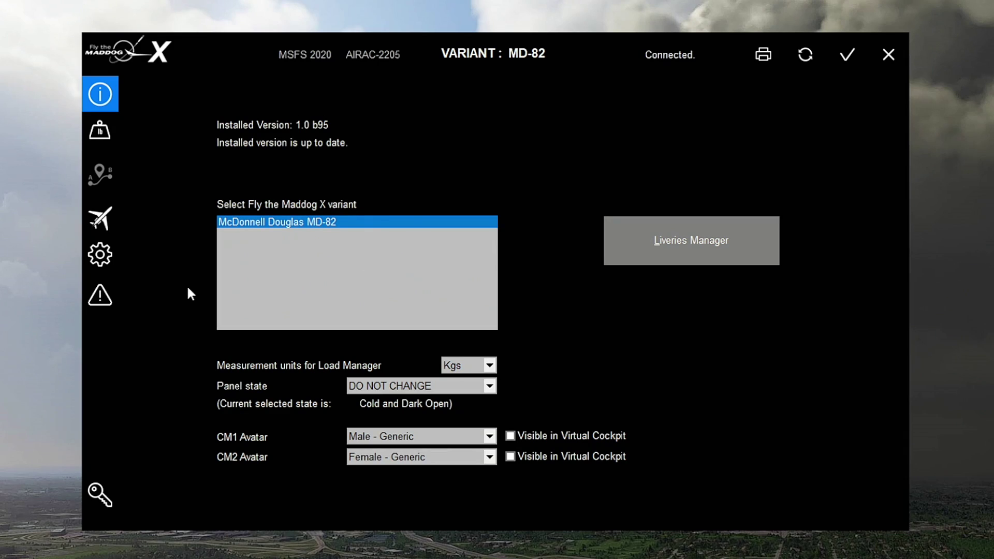
Step: Enable Use PFPX/Simbrief and import KMCOKATL_ACARS.txt, loading 138 passengers and fuel
click(99, 260)
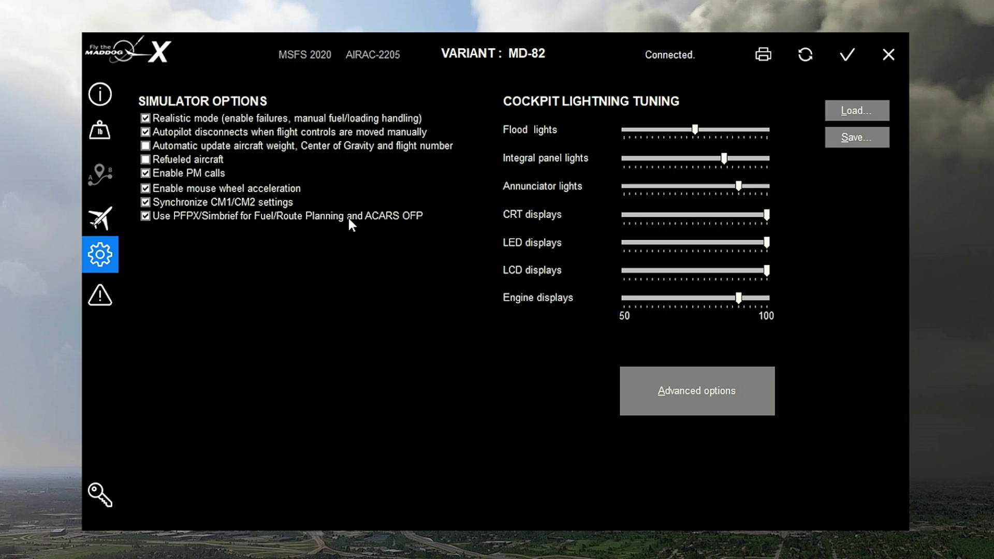
click(145, 216)
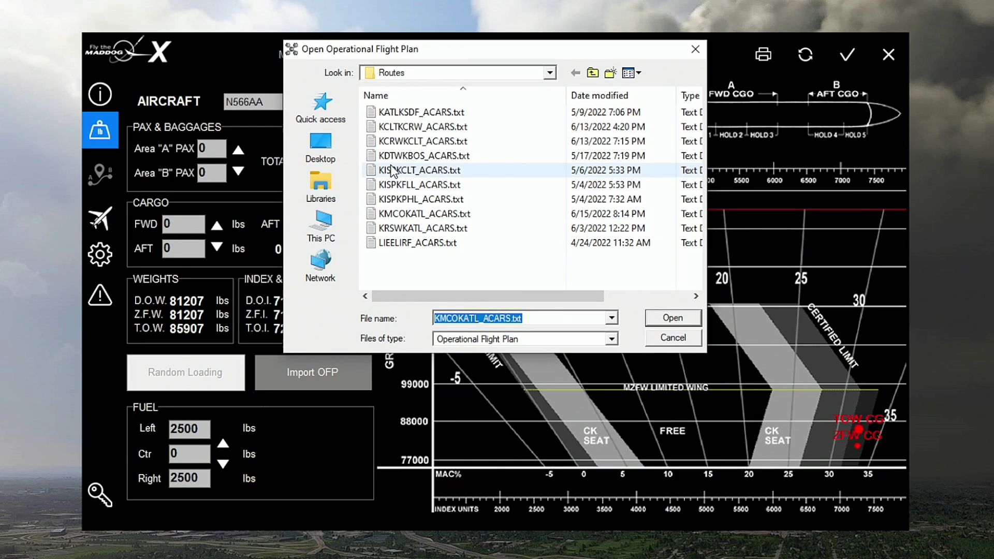
double_click(454, 218)
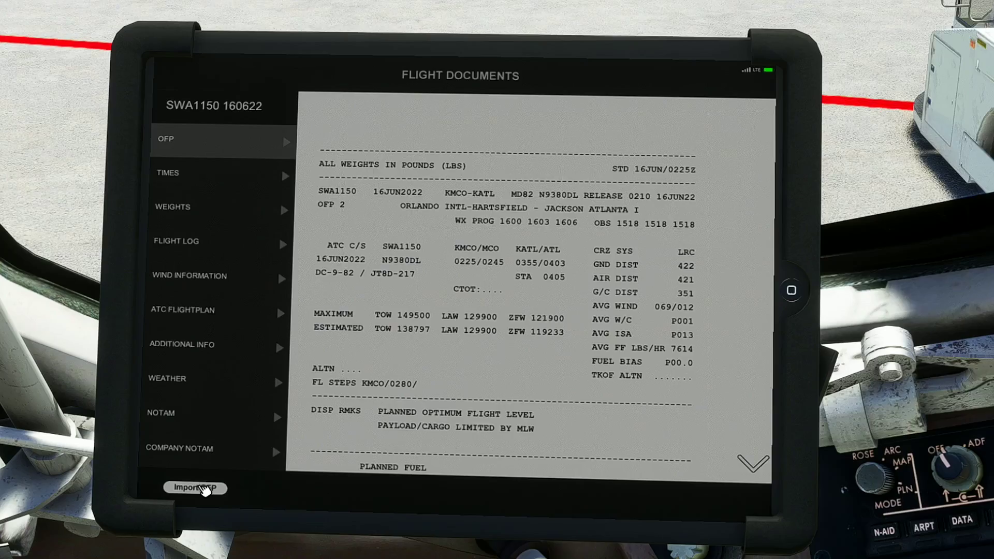
Step: Import the OFP on the EFB with departure KMCO and arrival KATL
click(205, 490)
click(457, 228)
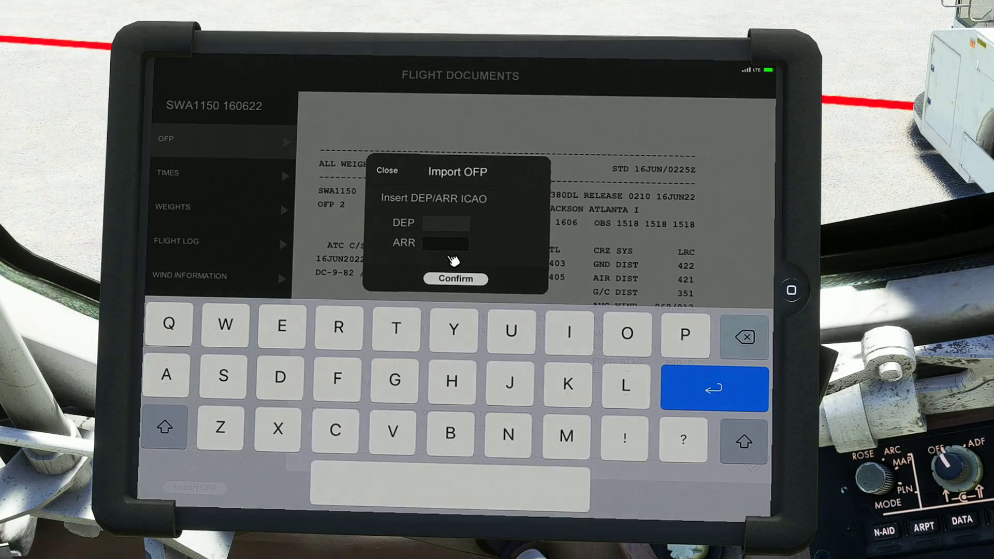
click(572, 386)
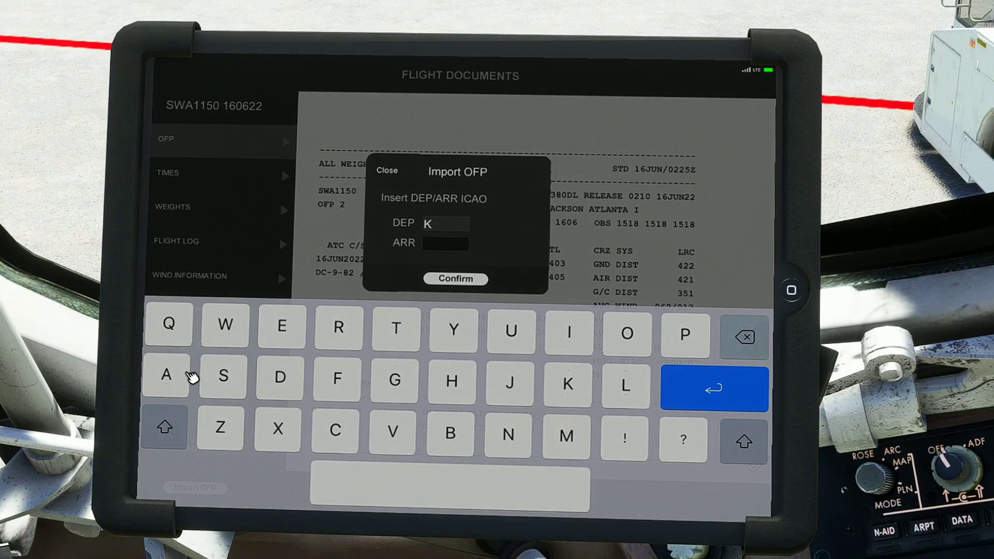
click(561, 437)
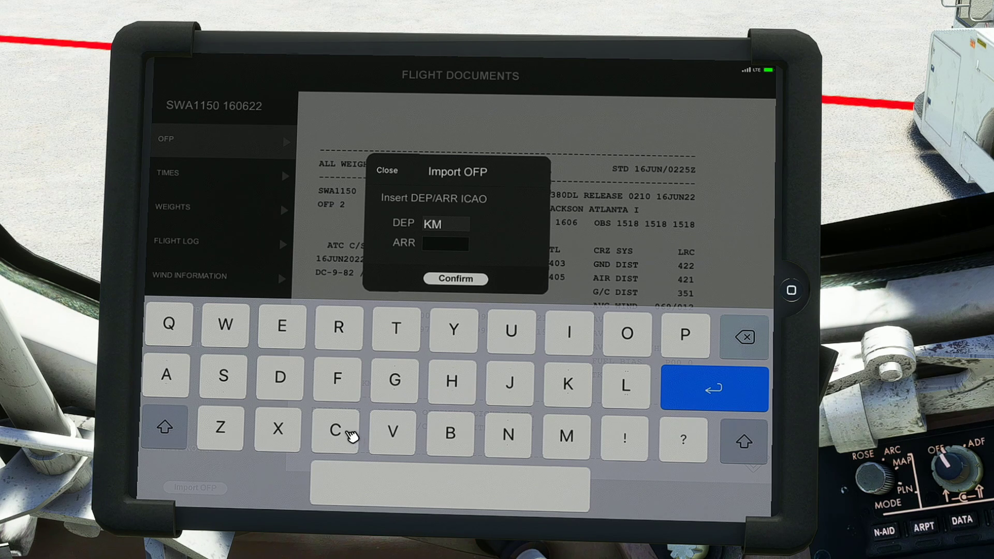
click(614, 334)
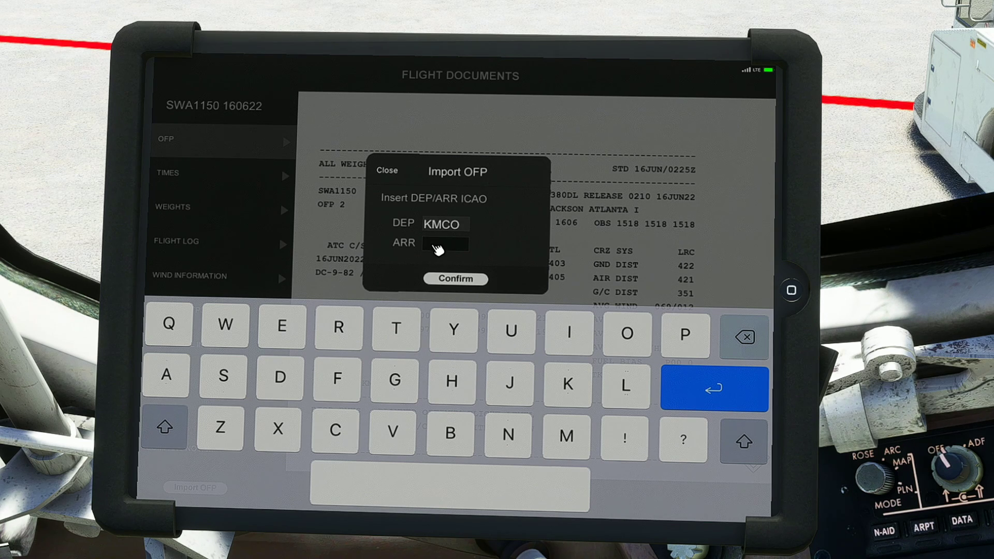
click(438, 247)
click(563, 383)
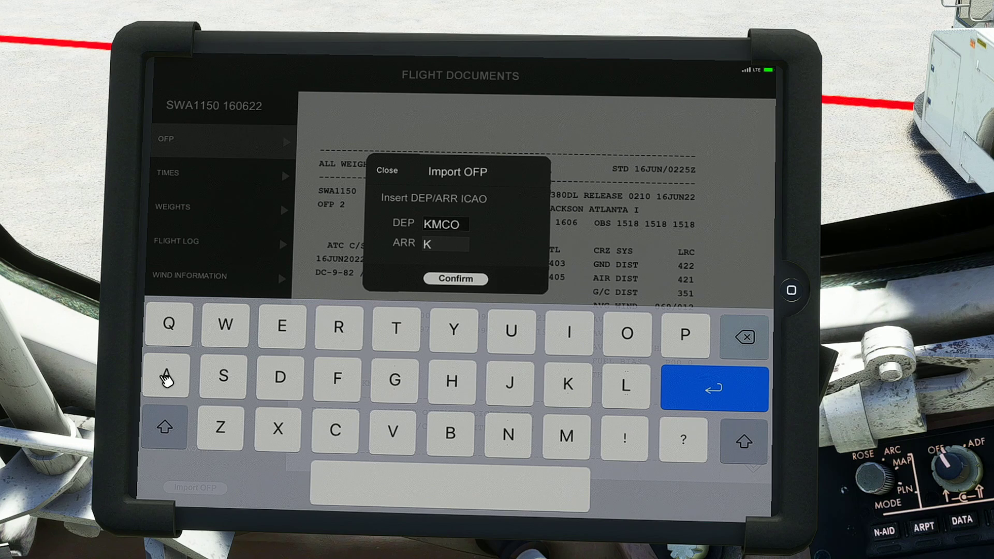
click(167, 376)
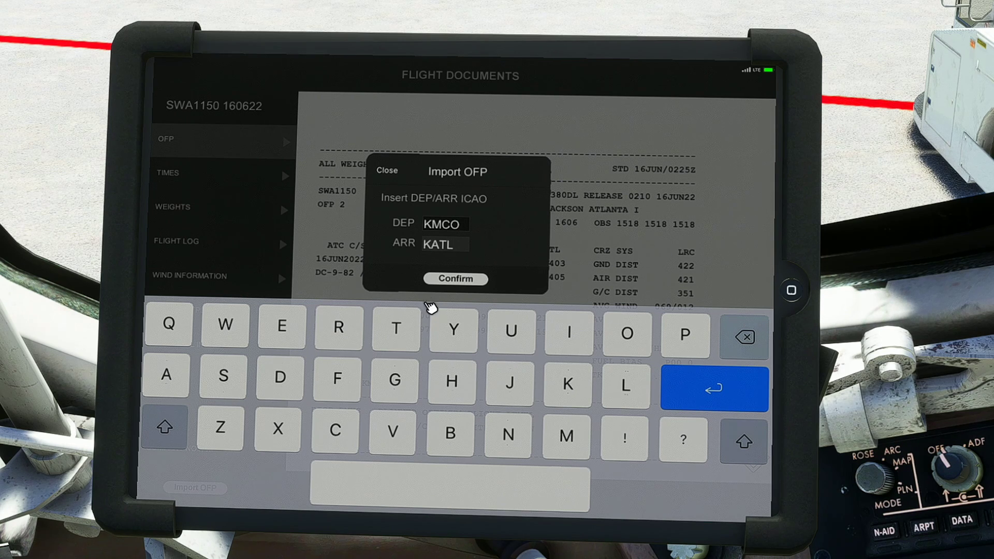
click(455, 279)
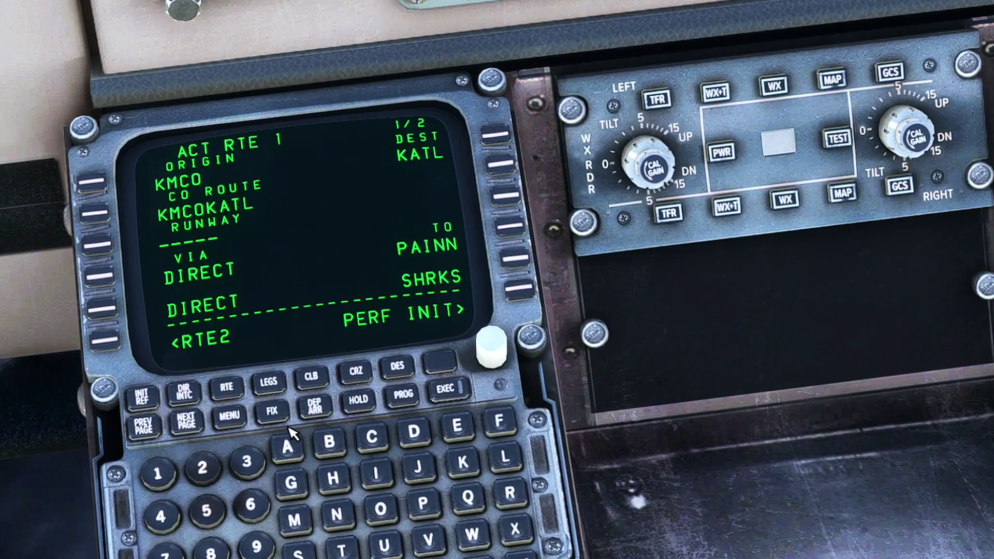
Step: Show the KMCO departures page with its SID and runway choices
click(313, 413)
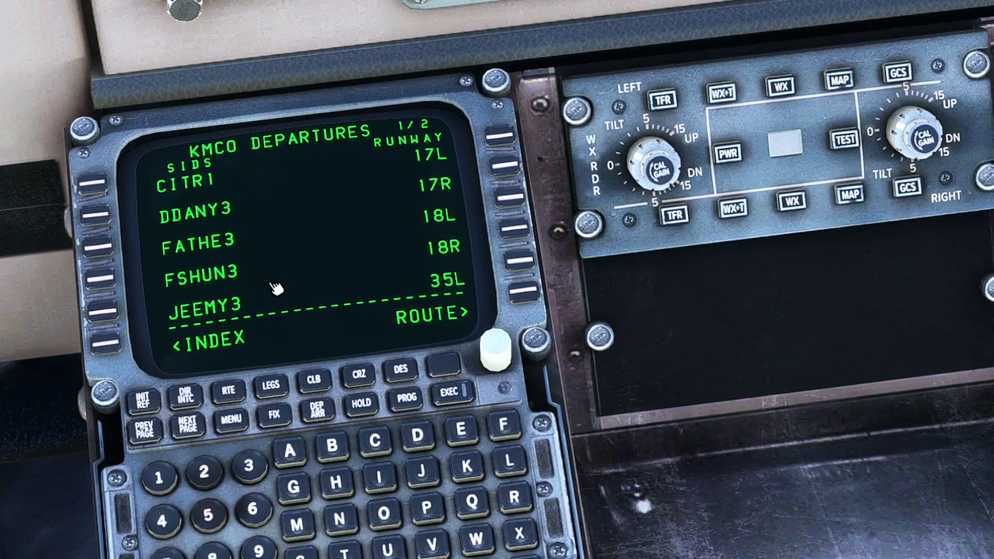